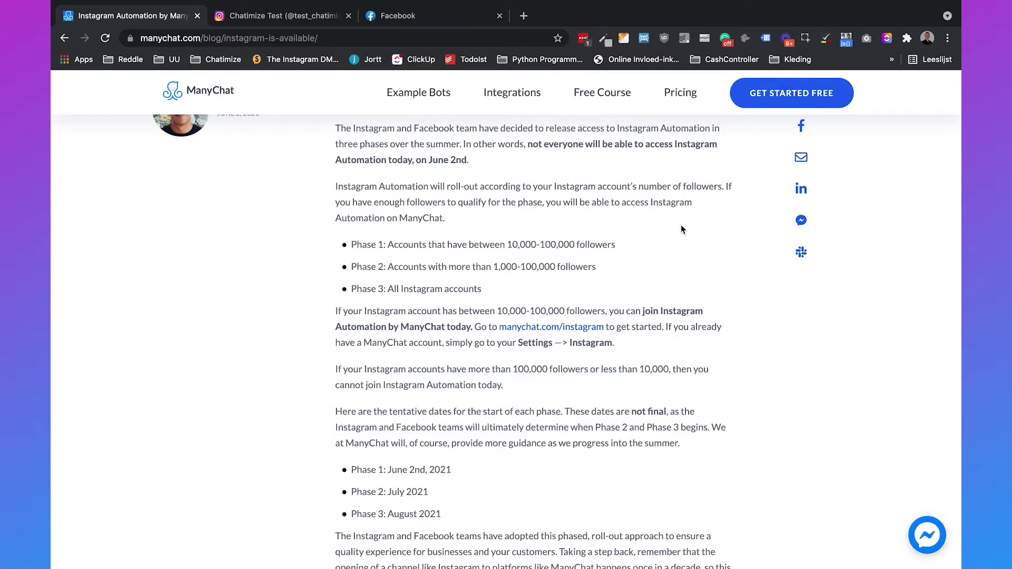
{"action": "scroll", "coordinate": [729, 238], "scroll_direction": "down", "scroll_amount": 1}
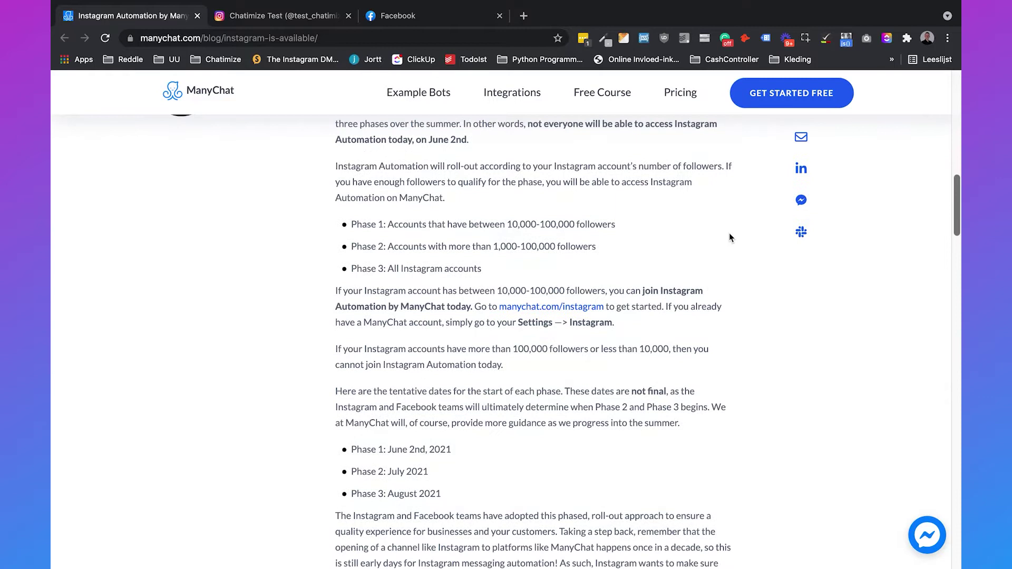
Step: Highlight the Phase 1 follower range and the Phase 2 follower figure in turn
{"action": "triple_click", "coordinate": [513, 225]}
{"action": "left_click", "coordinate": [513, 224]}
{"action": "left_click_drag", "start_coordinate": [493, 246], "coordinate": [518, 246]}
{"action": "left_click", "coordinate": [518, 247]}
Step: Show the test_chatimize Instagram profile and highlight parts of its username
{"action": "left_click", "coordinate": [278, 16]}
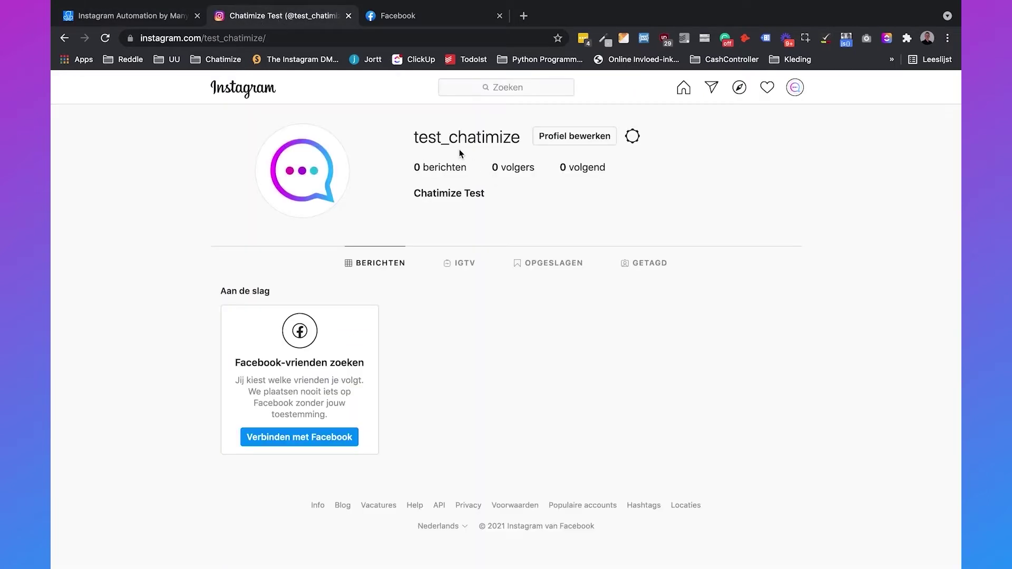
{"action": "left_click_drag", "start_coordinate": [451, 137], "coordinate": [414, 137]}
{"action": "left_click", "coordinate": [415, 138]}
{"action": "left_click_drag", "start_coordinate": [414, 138], "coordinate": [445, 136]}
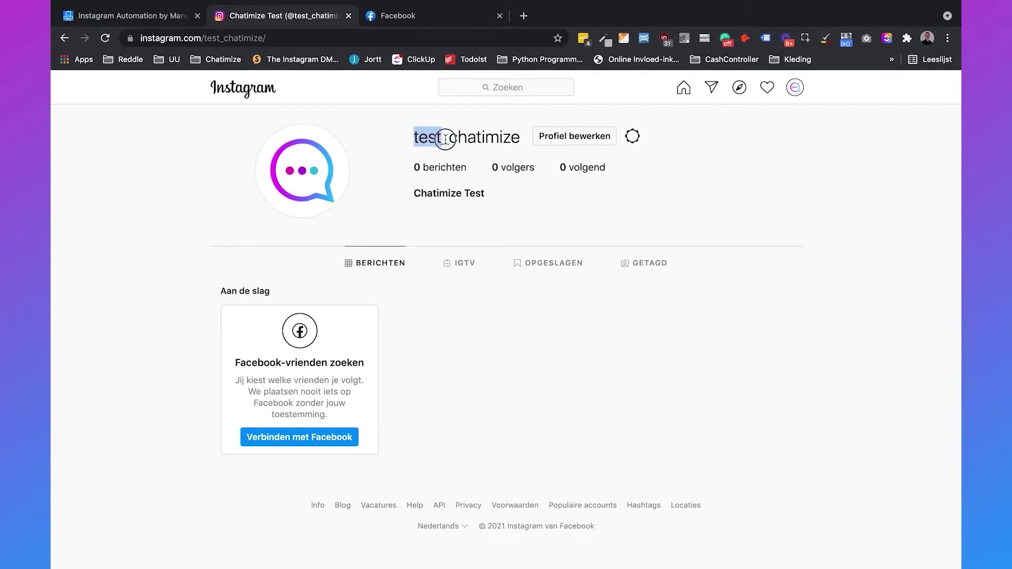
{"action": "left_click", "coordinate": [446, 137]}
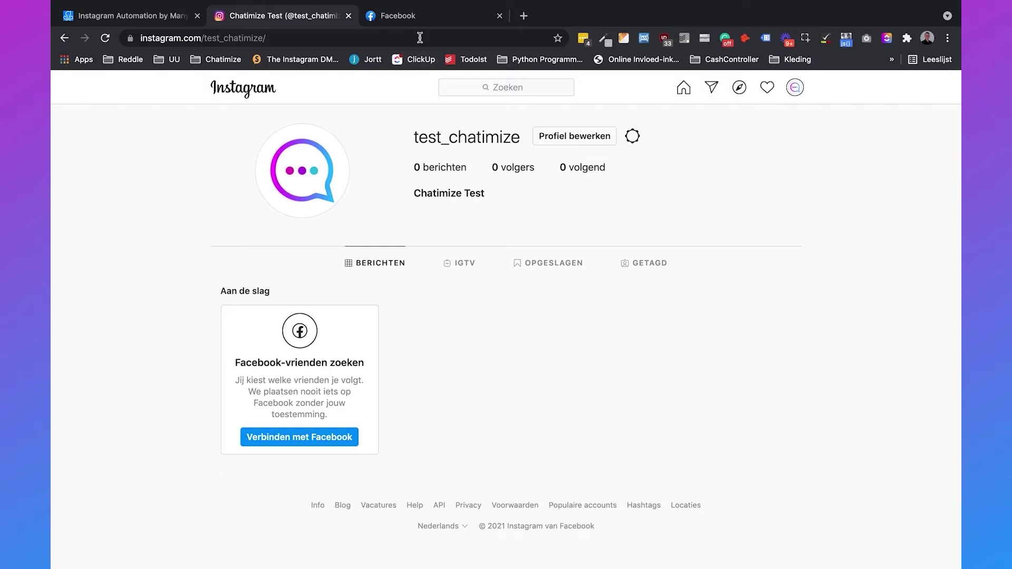
Step: Search Facebook for 'chatimize test' and go to the Chatimize Test page
{"action": "left_click", "coordinate": [416, 18]}
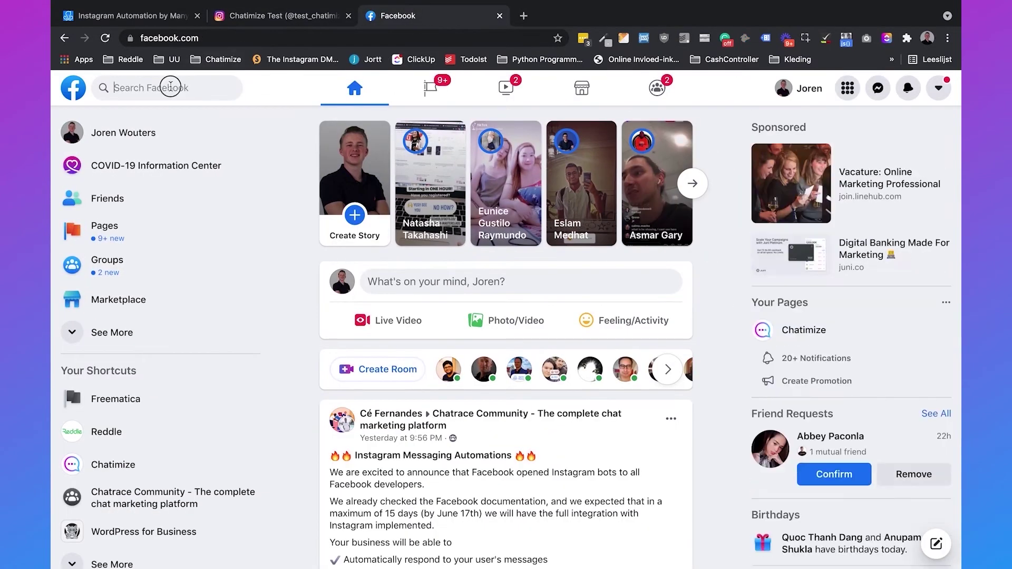
{"action": "left_click", "coordinate": [170, 87]}
{"action": "type", "text": "chatimize tes"}
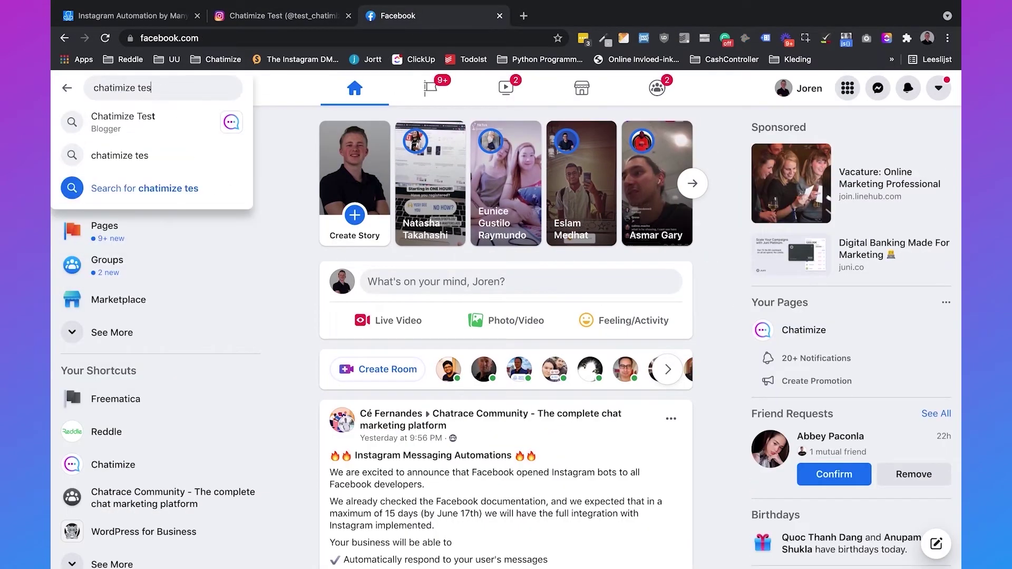
{"action": "type", "text": "t"}
{"action": "left_click", "coordinate": [160, 124]}
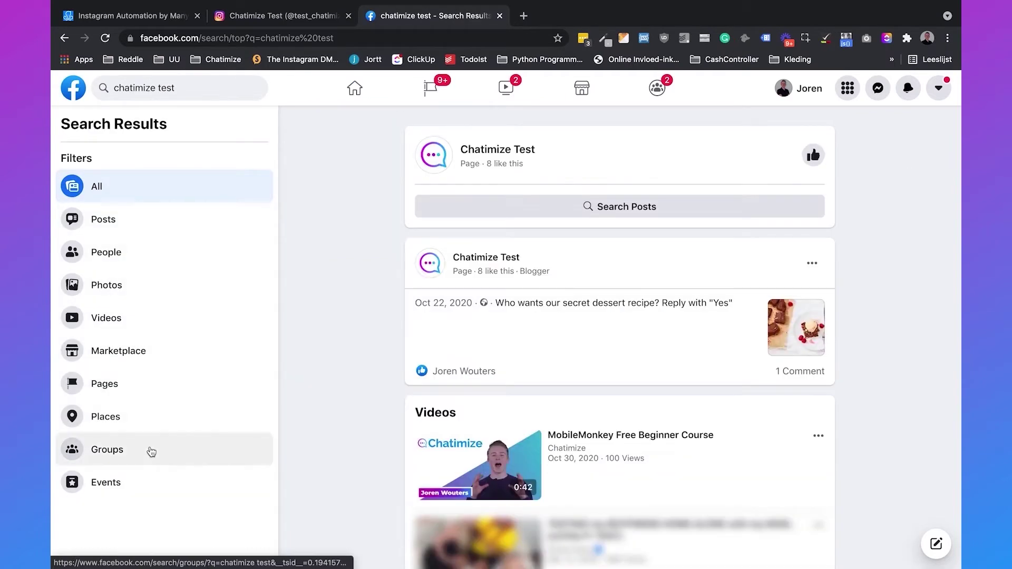
{"action": "left_click", "coordinate": [504, 157]}
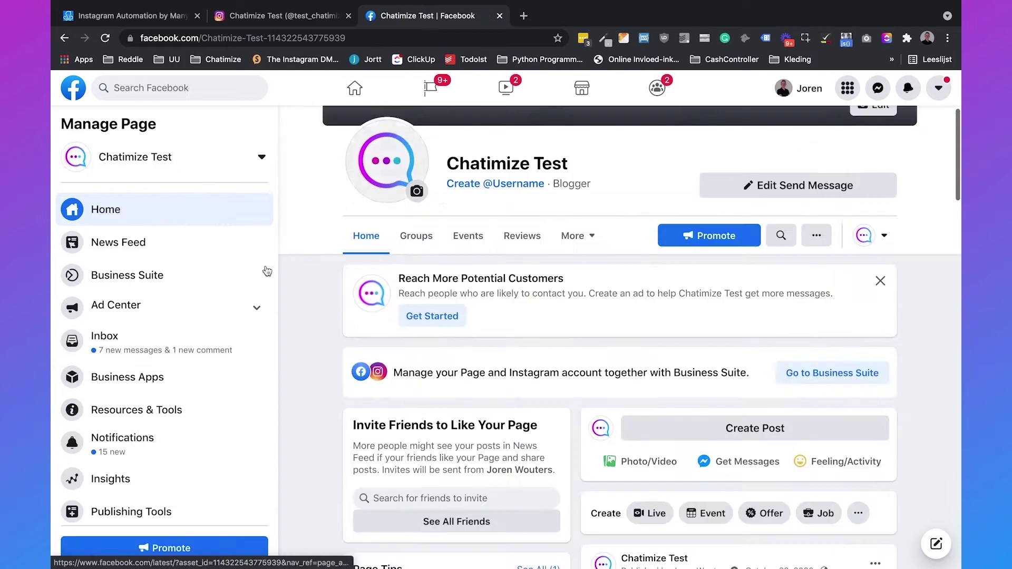
{"action": "scroll", "coordinate": [159, 380], "scroll_direction": "down", "scroll_amount": 2}
Step: Dismiss the notification toast and bring up the Chatimize Test page settings
{"action": "left_click", "coordinate": [291, 540]}
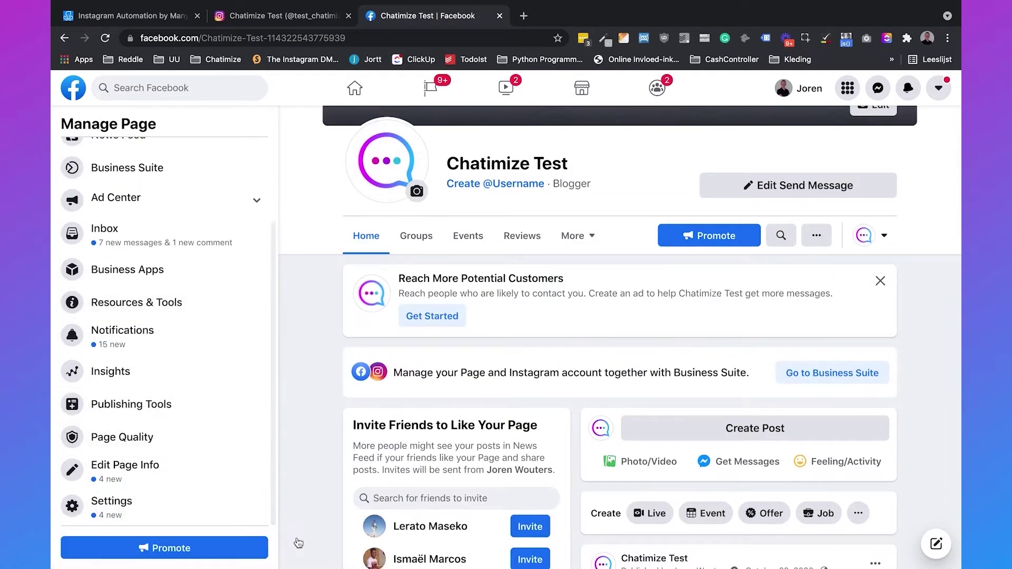
{"action": "left_click", "coordinate": [171, 514]}
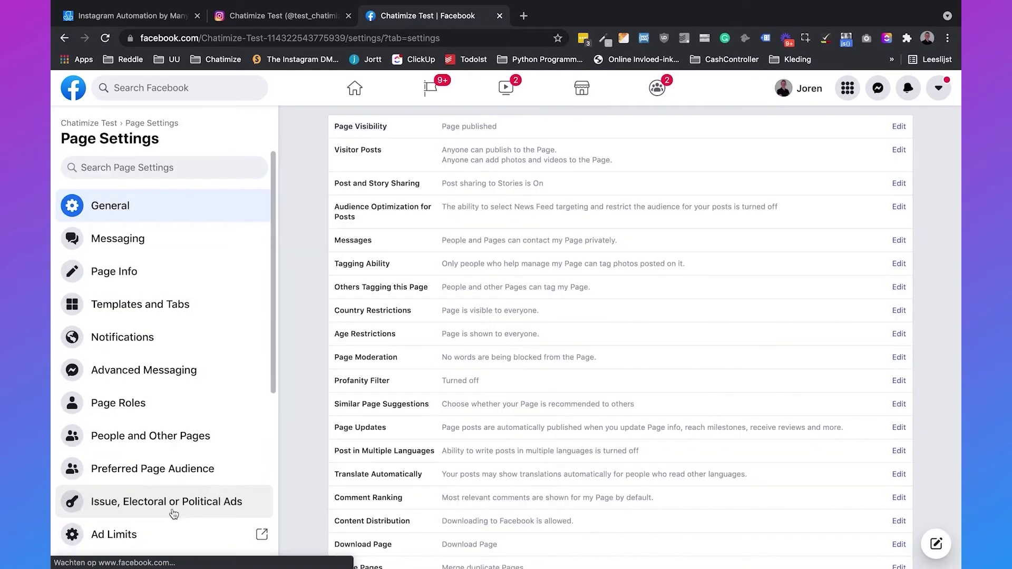
{"action": "scroll", "coordinate": [203, 372], "scroll_direction": "down", "scroll_amount": 1}
{"action": "scroll", "coordinate": [203, 372], "scroll_direction": "down", "scroll_amount": 3}
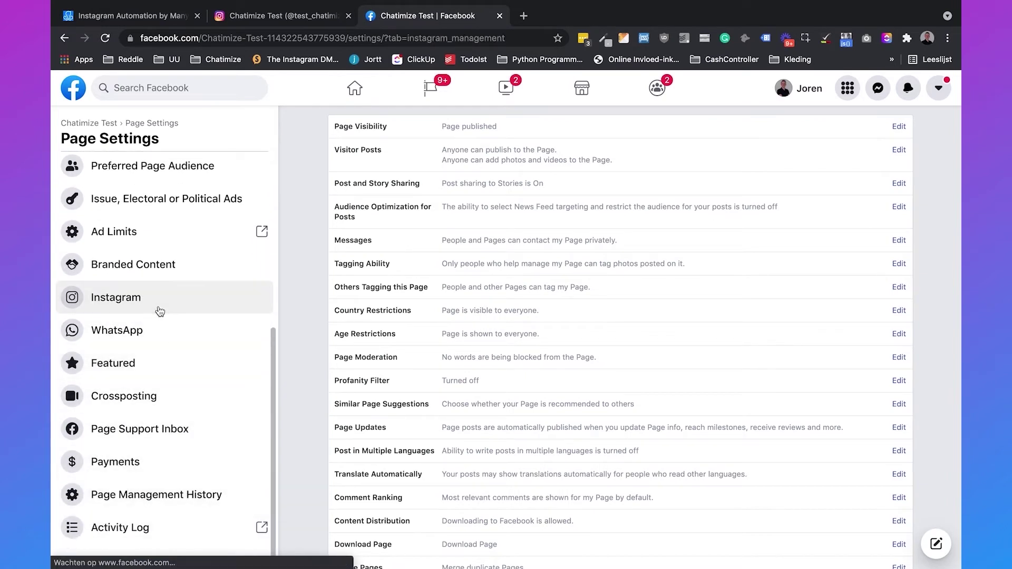
Step: View the Connected Instagram Account details under the page's Instagram settings
{"action": "left_click", "coordinate": [161, 307]}
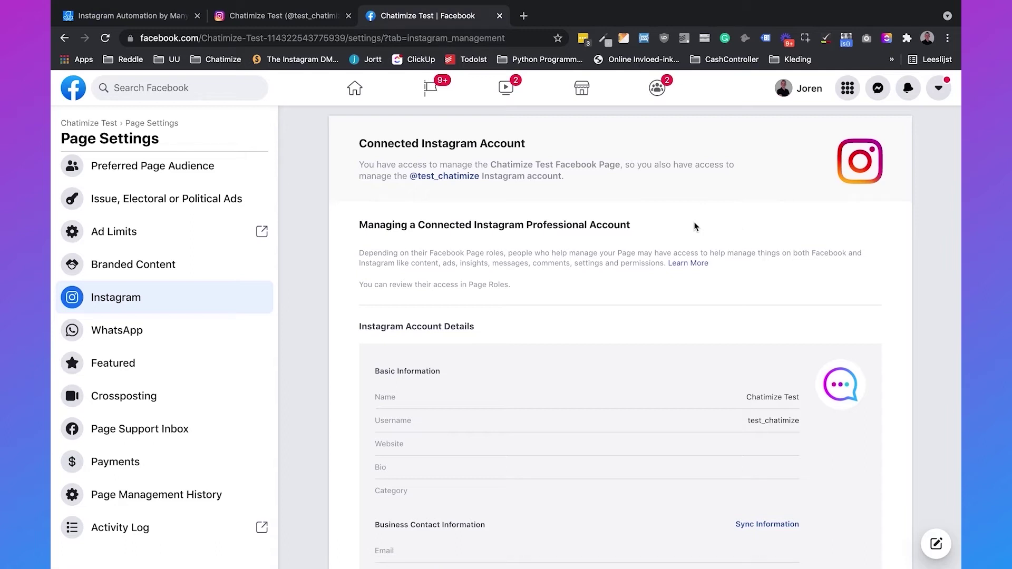
Step: Go to manychat.com, agree to the terms, and sign up with Facebook
{"action": "left_click", "coordinate": [524, 16]}
{"action": "type", "text": "chatimi"}
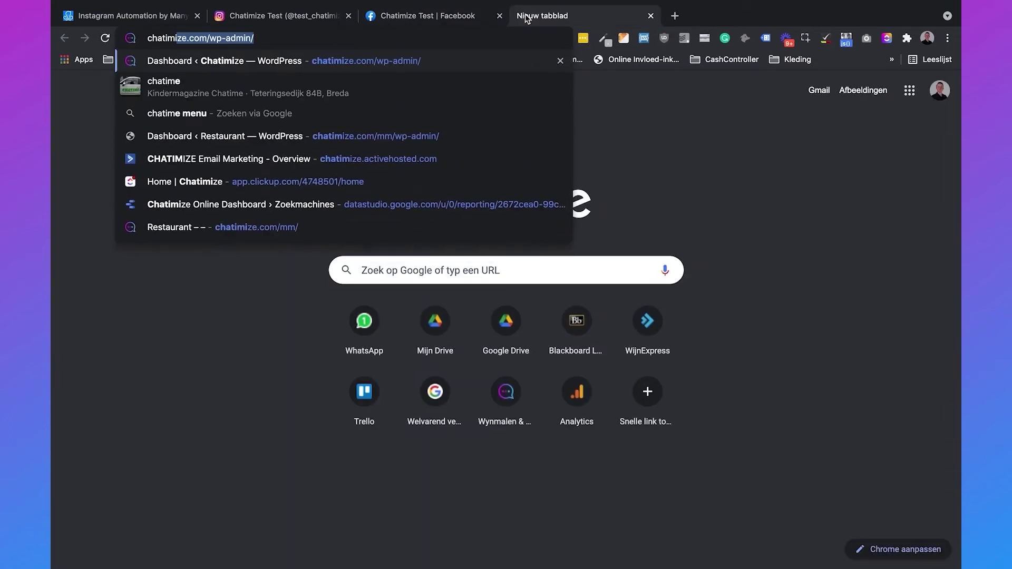
{"action": "type", "text": "ze.com/mm/"}
{"action": "key", "text": "Return"}
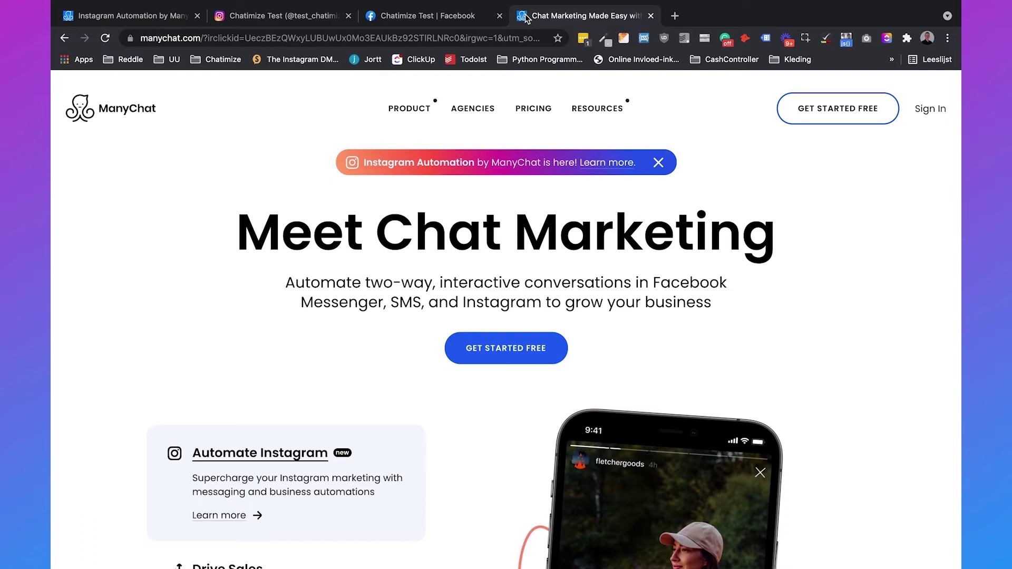
{"action": "left_click", "coordinate": [852, 118]}
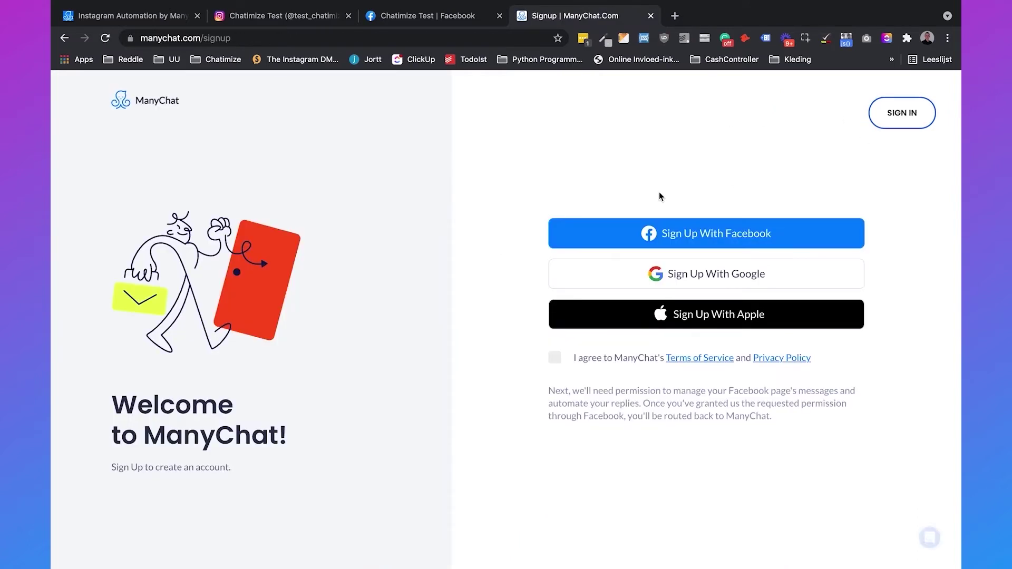
{"action": "left_click", "coordinate": [555, 358]}
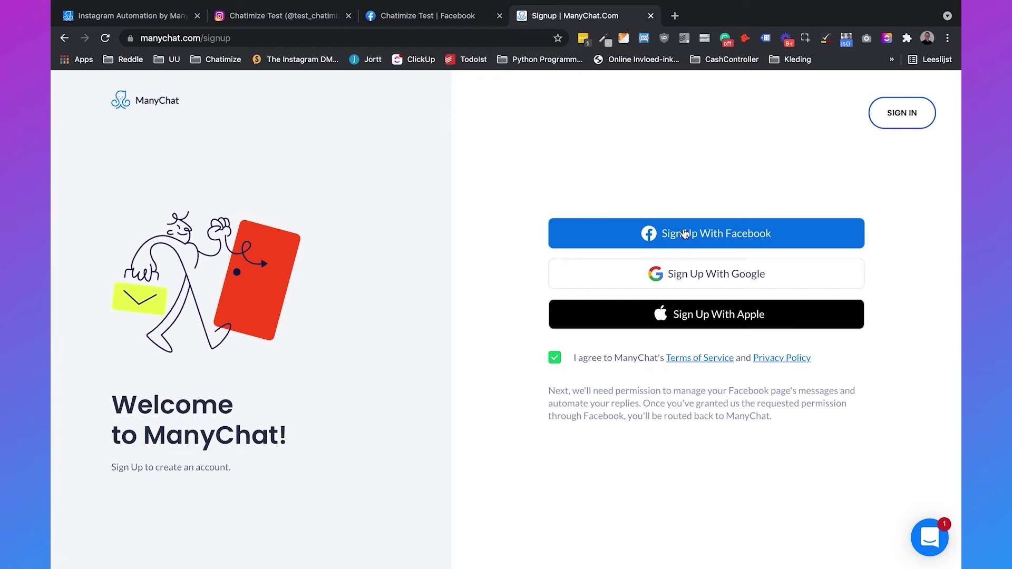
{"action": "left_click", "coordinate": [685, 233]}
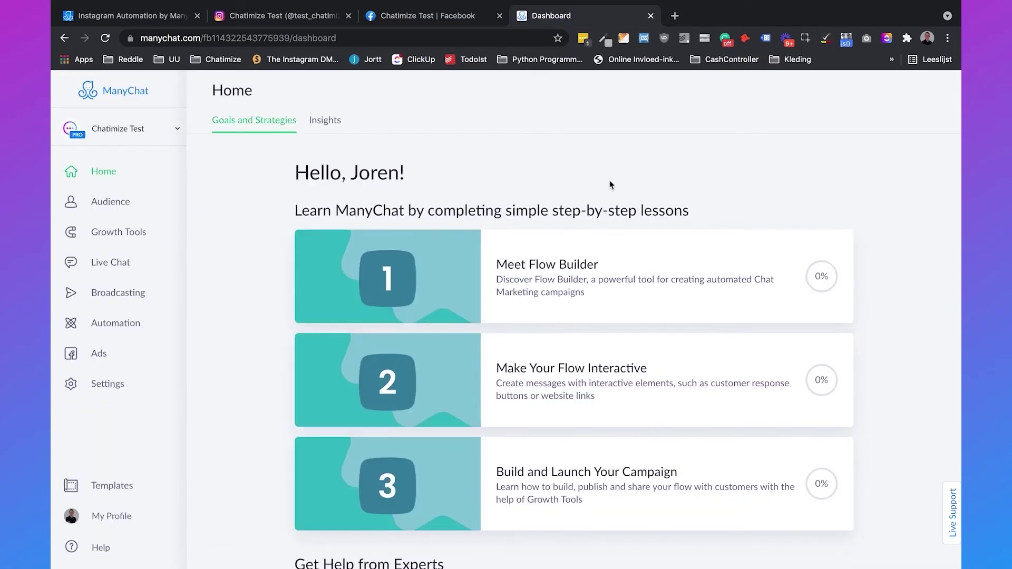
Step: Go to Settings > Instagram channel and start connecting an Instagram account
{"action": "left_click", "coordinate": [142, 400]}
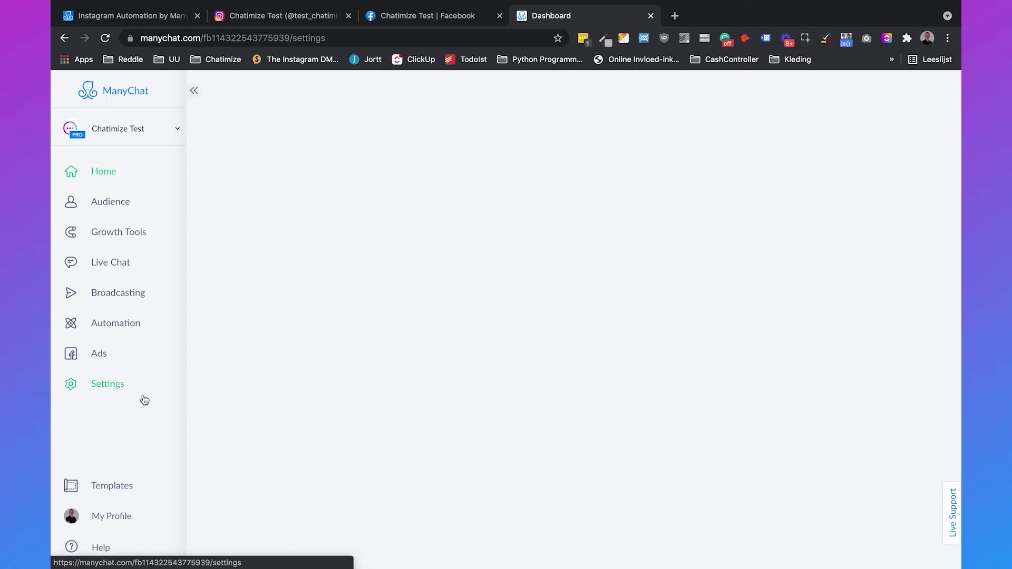
{"action": "left_click", "coordinate": [247, 308]}
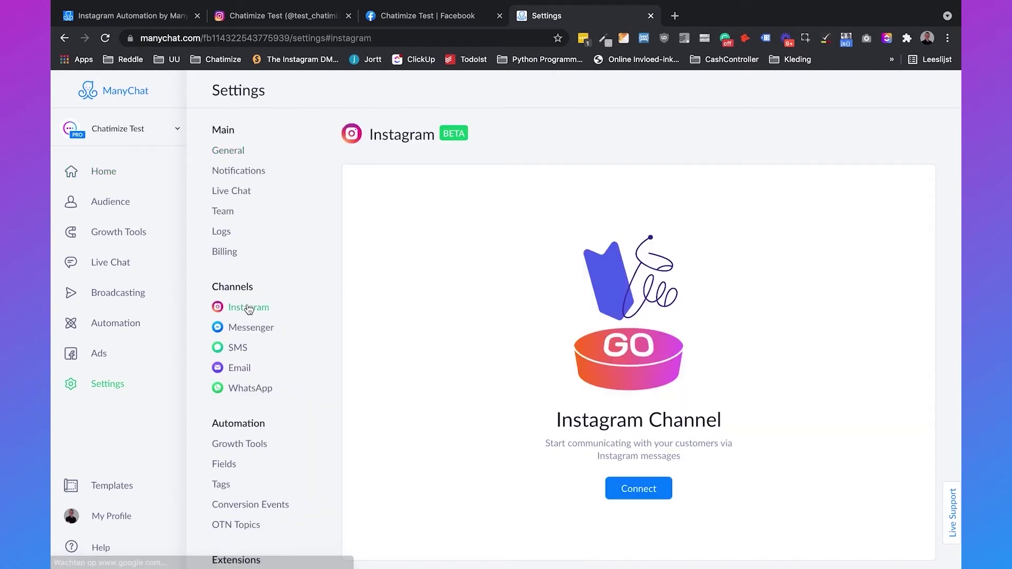
{"action": "left_click", "coordinate": [655, 489]}
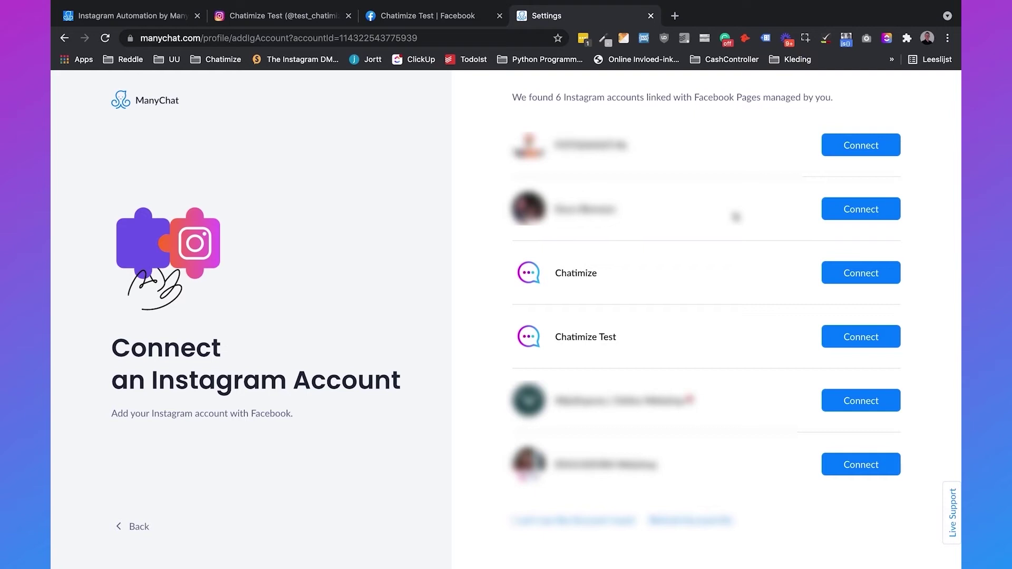
{"action": "left_click", "coordinate": [845, 346]}
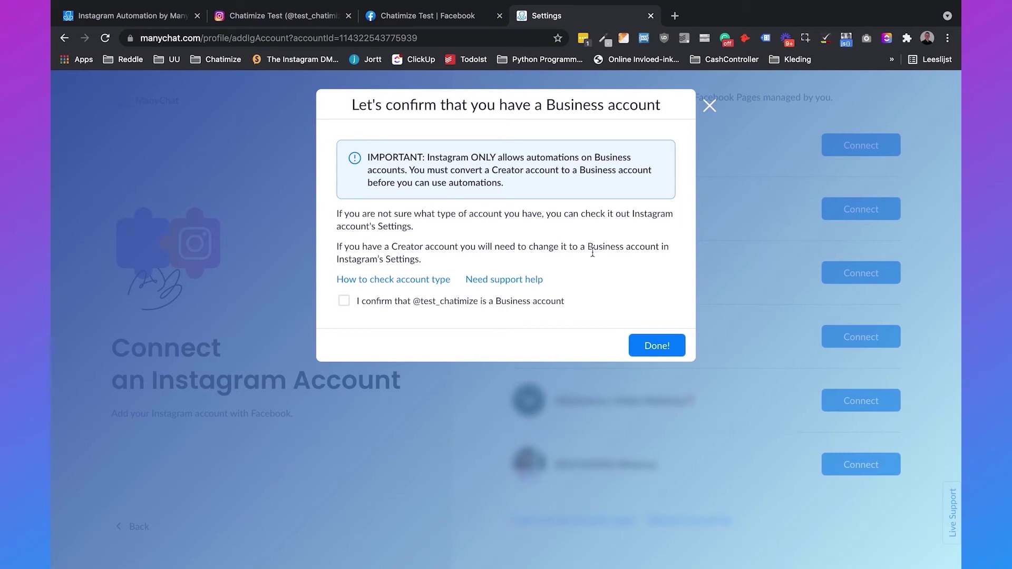
{"action": "left_click", "coordinate": [494, 304]}
{"action": "left_click", "coordinate": [644, 348]}
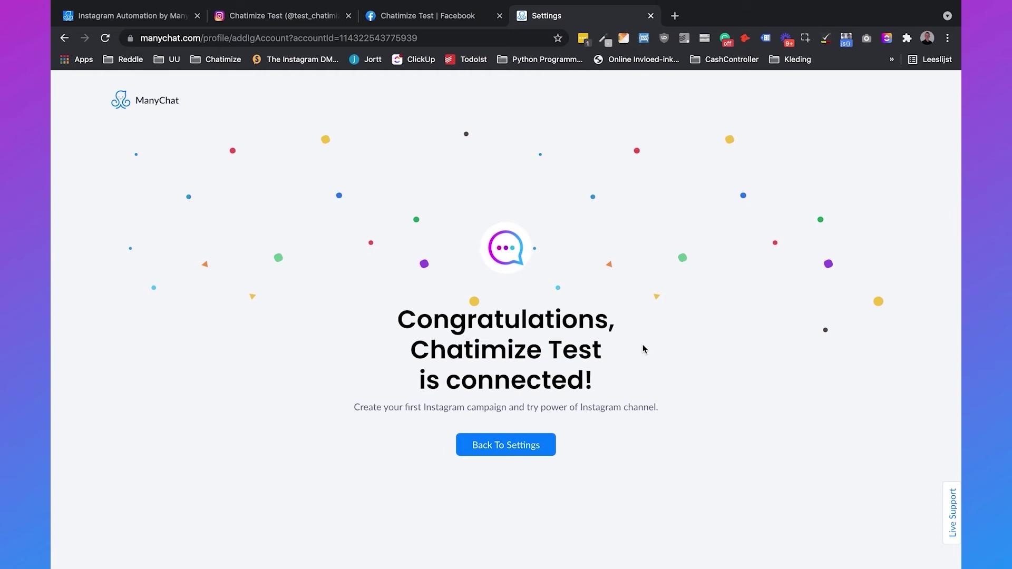
Step: Return to the Instagram settings and edit the Story Mention Reply automation
{"action": "left_click", "coordinate": [533, 446]}
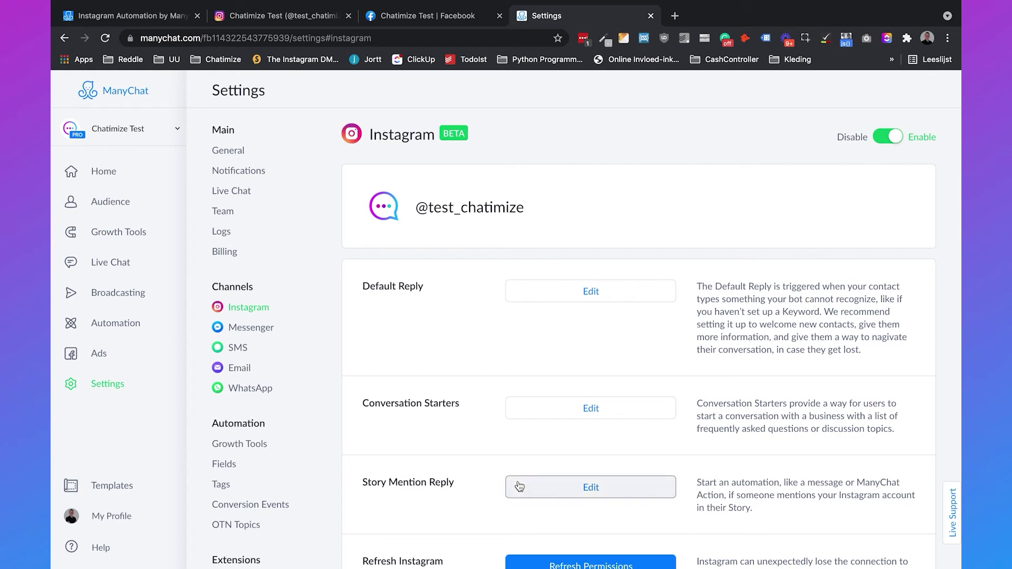
{"action": "left_click", "coordinate": [565, 487]}
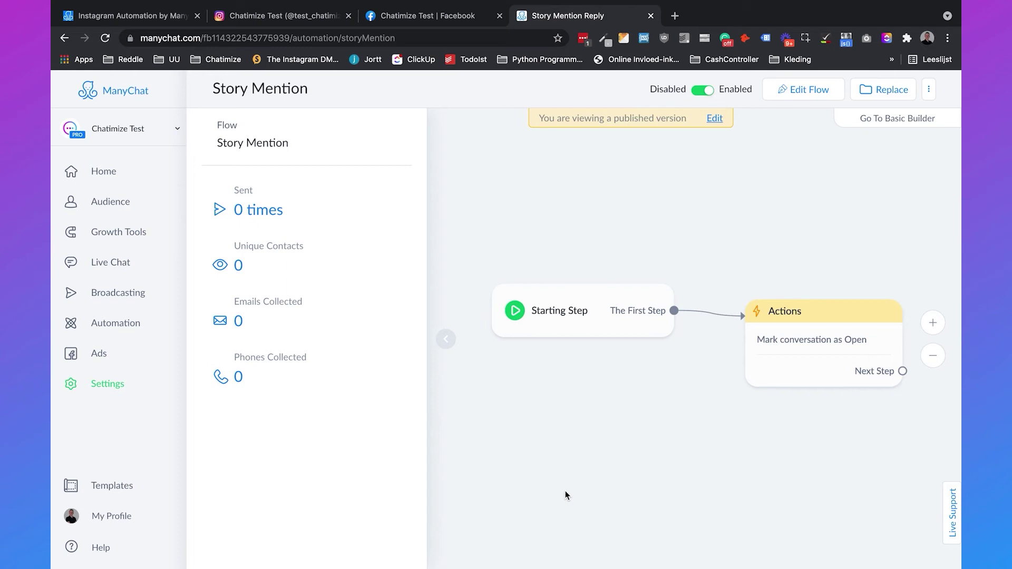
Step: Edit the flow and connect The First Step to a new Instagram Message step
{"action": "left_click", "coordinate": [792, 93]}
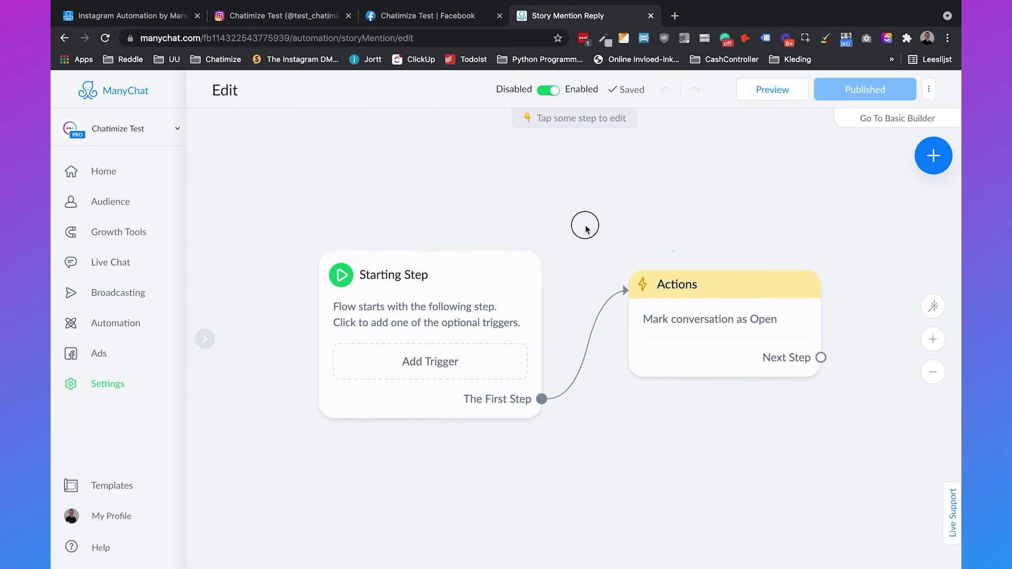
{"action": "left_click_drag", "start_coordinate": [585, 225], "coordinate": [486, 175]}
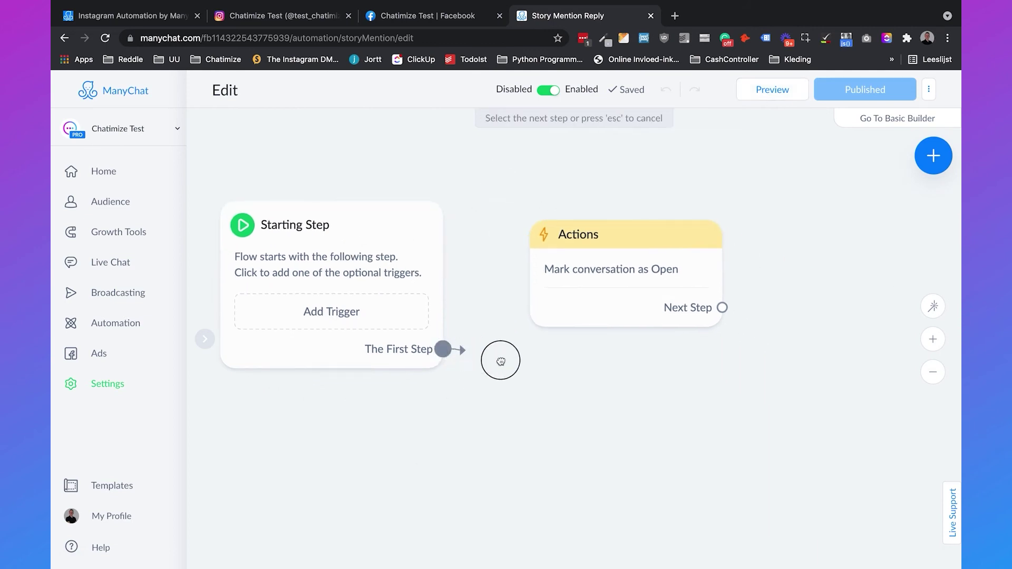
{"action": "left_click_drag", "start_coordinate": [442, 348], "coordinate": [526, 436]}
{"action": "left_click", "coordinate": [590, 297]}
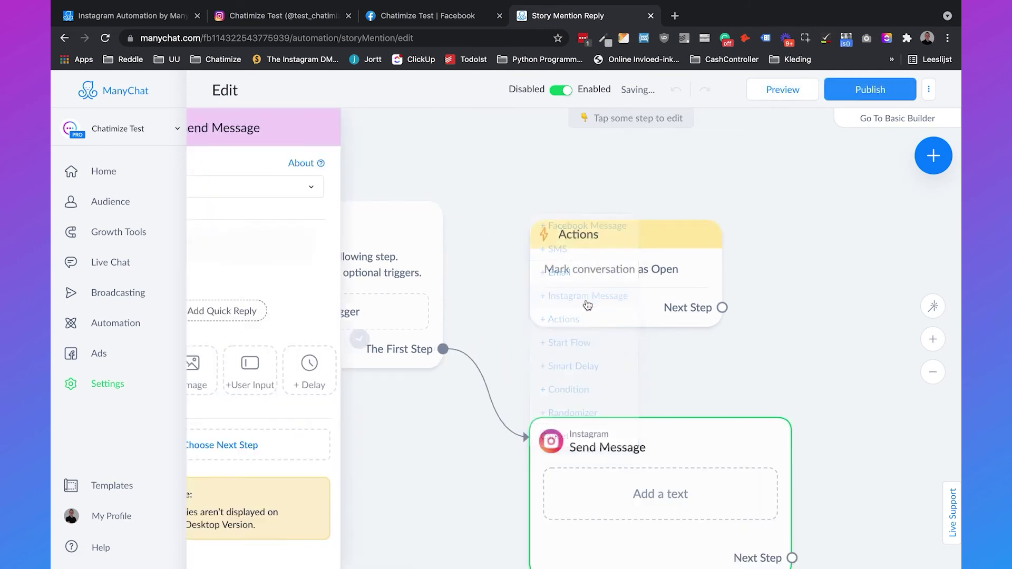
Step: Write the thank-you message with pointing-down emoji and 20% coupon code WHX17
{"action": "left_click", "coordinate": [323, 256]}
{"action": "type", "text": "T"}
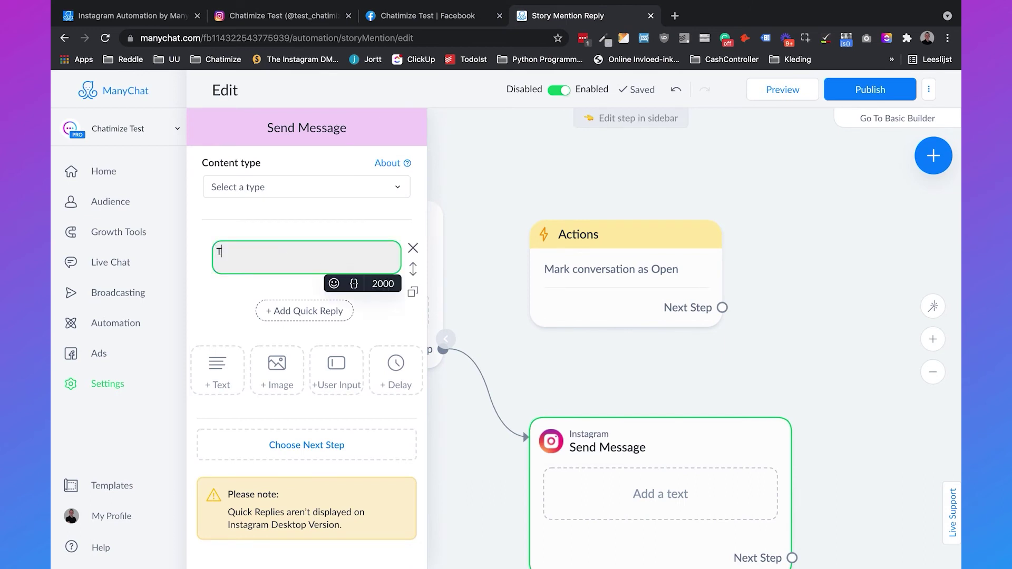
{"action": "type", "text": "hank you for mentio"}
{"action": "type", "text": "ning us in your s"}
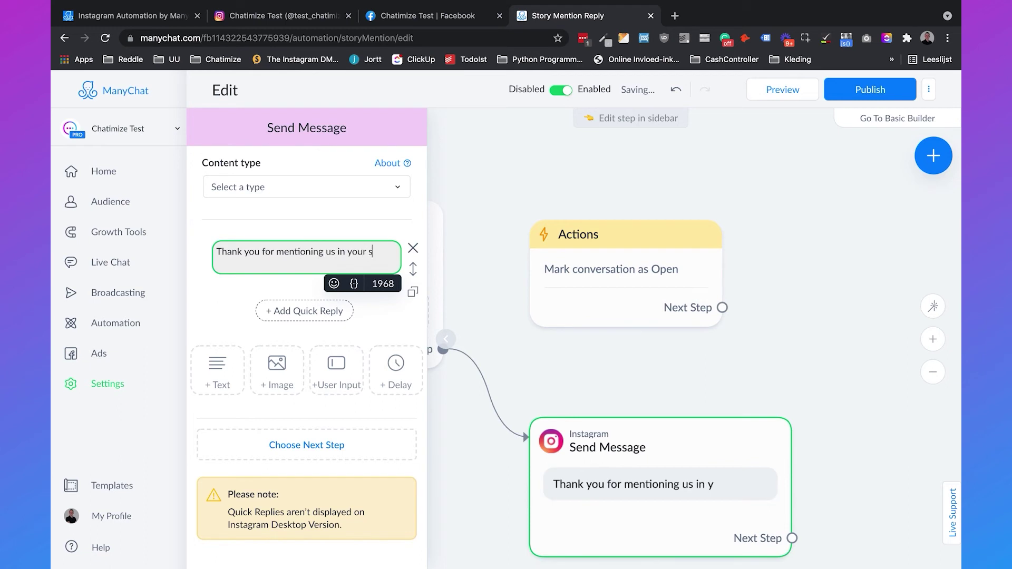
{"action": "type", "text": "tory!"}
{"action": "key", "text": "Return"}
{"action": "type", "text": "Nex"}
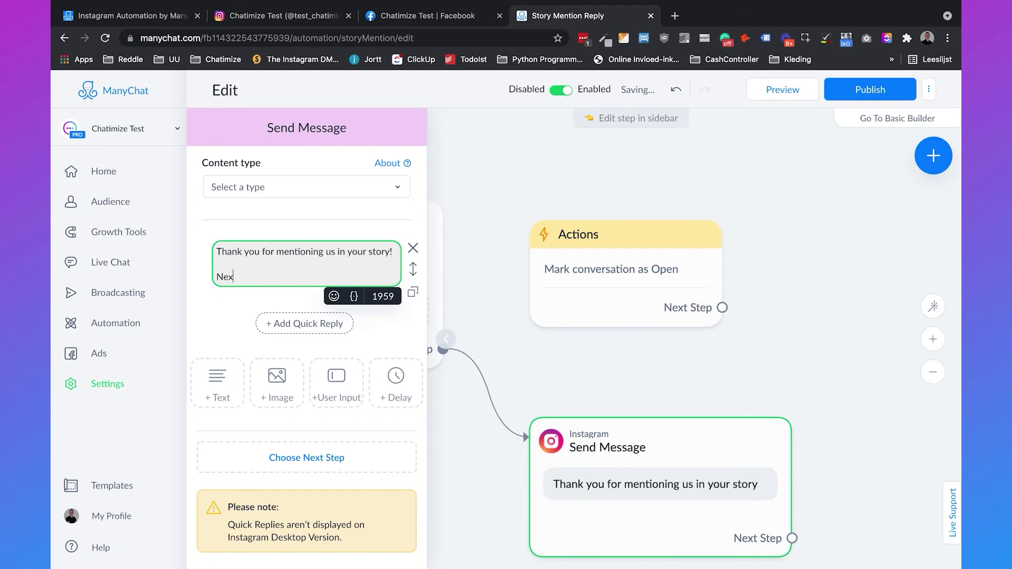
{"action": "type", "text": "t time you order w"}
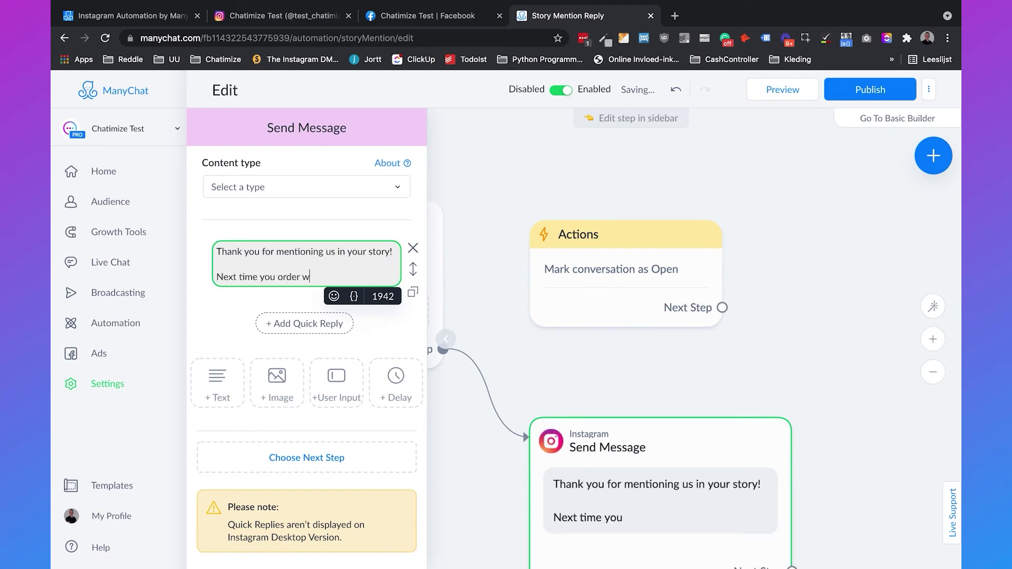
{"action": "type", "text": "ith us, you can use this"}
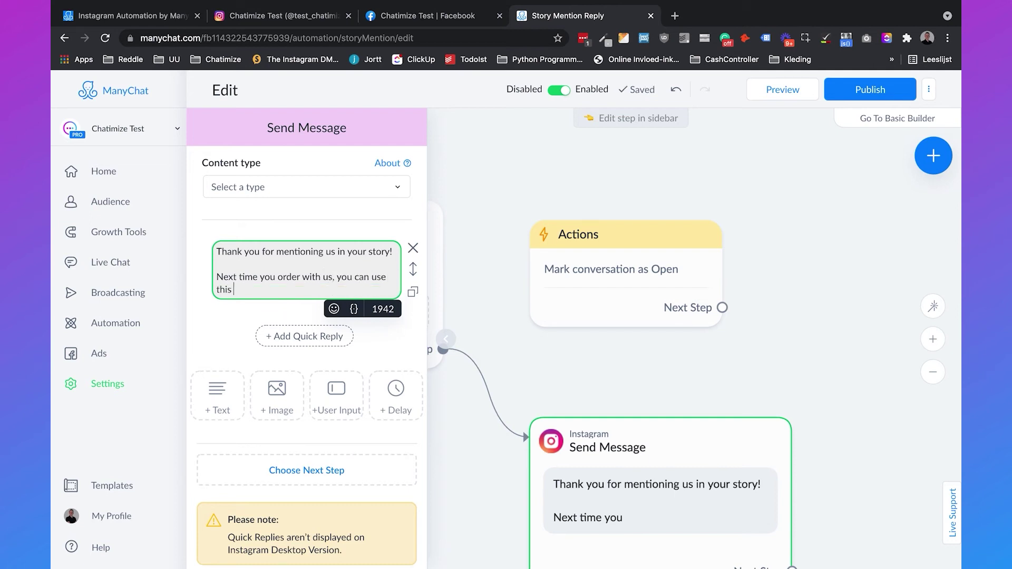
{"action": "type", "text": " 20% coupon code"}
{"action": "left_click", "coordinate": [335, 310]}
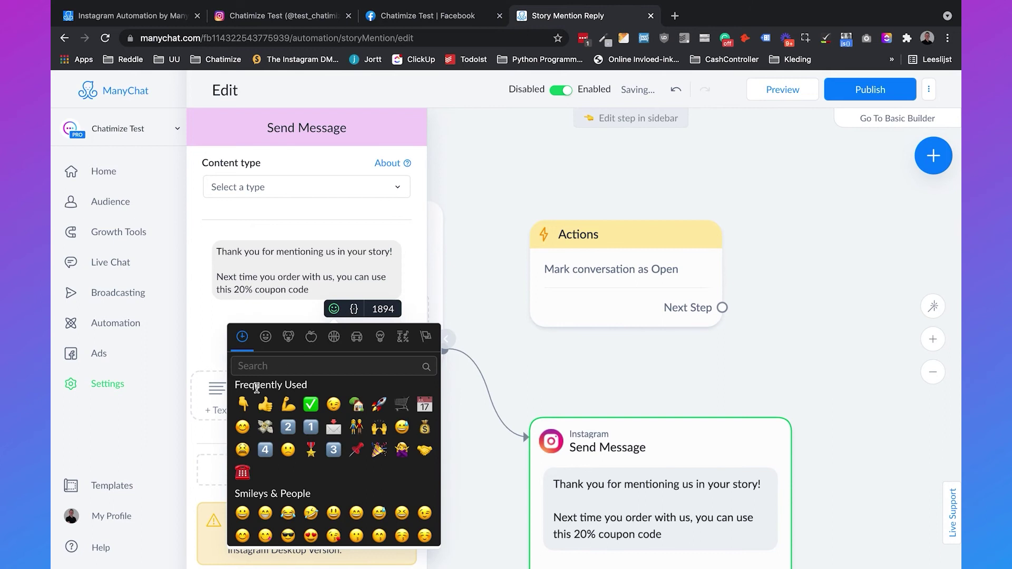
{"action": "left_click", "coordinate": [242, 405]}
{"action": "key", "text": "Return"}
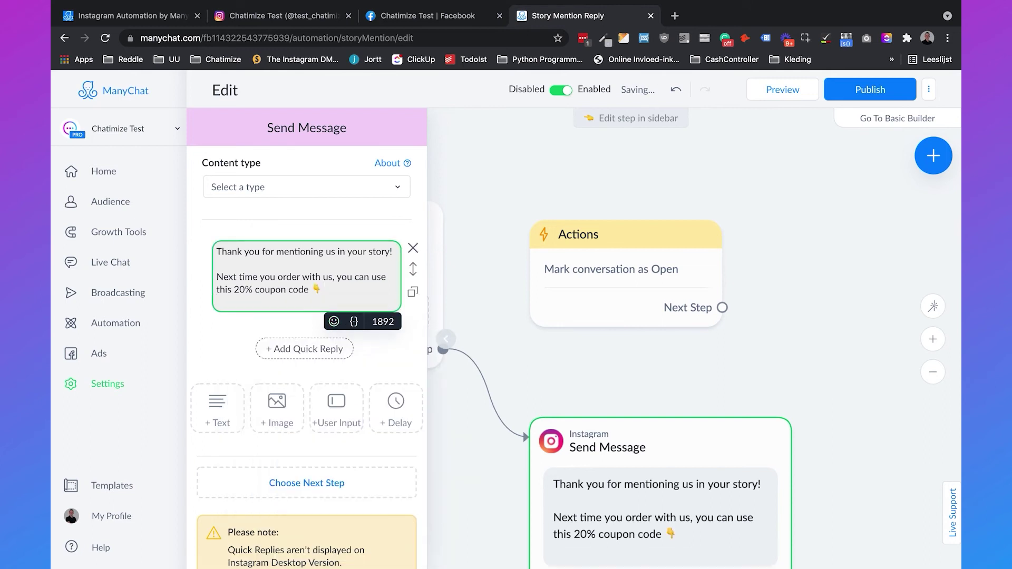
{"action": "type", "text": "WHX17"}
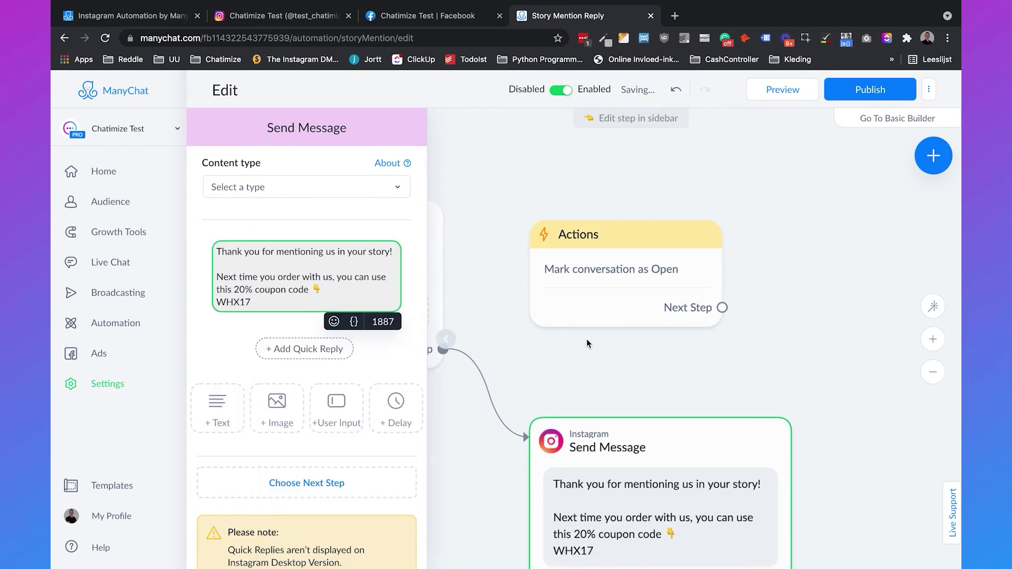
{"action": "left_click", "coordinate": [650, 376]}
Step: Publish the updated Story Mention flow and zoom out to see it whole
{"action": "left_click", "coordinate": [872, 91]}
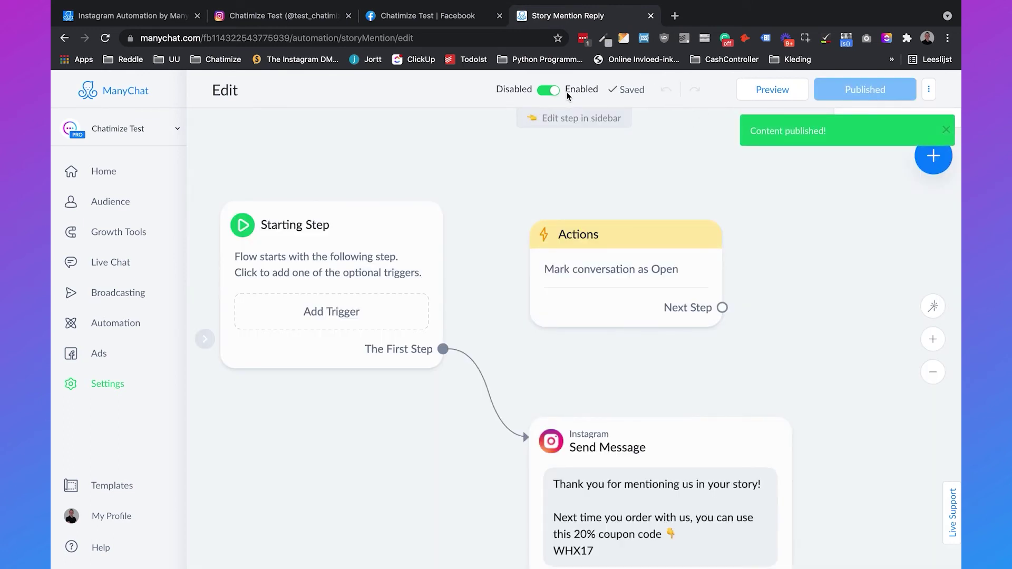
{"action": "left_click", "coordinate": [551, 93]}
{"action": "left_click", "coordinate": [924, 380]}
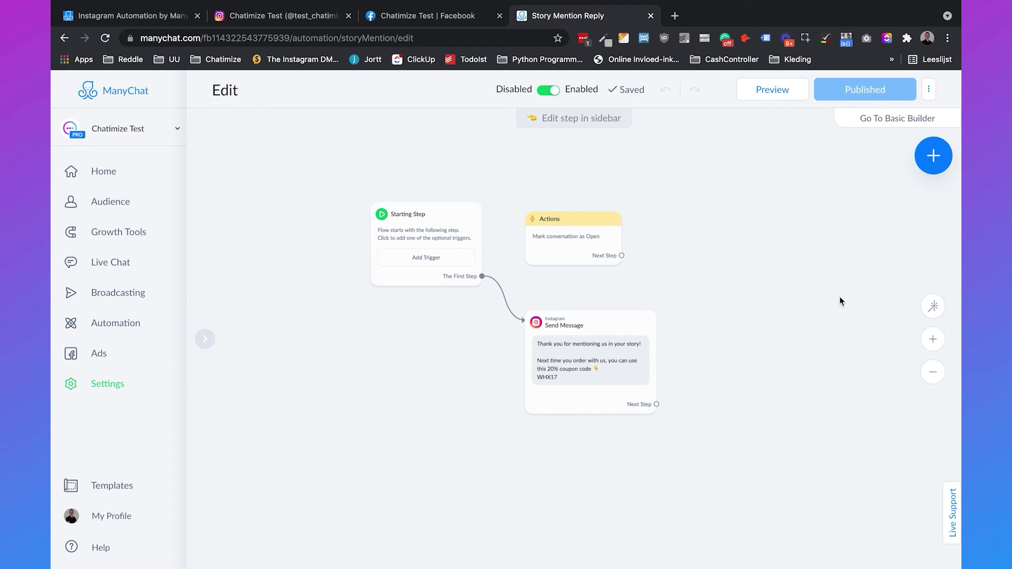
Step: Delete the Actions group and publish the flow as Starting Step to Send Message
{"action": "left_click", "coordinate": [584, 192]}
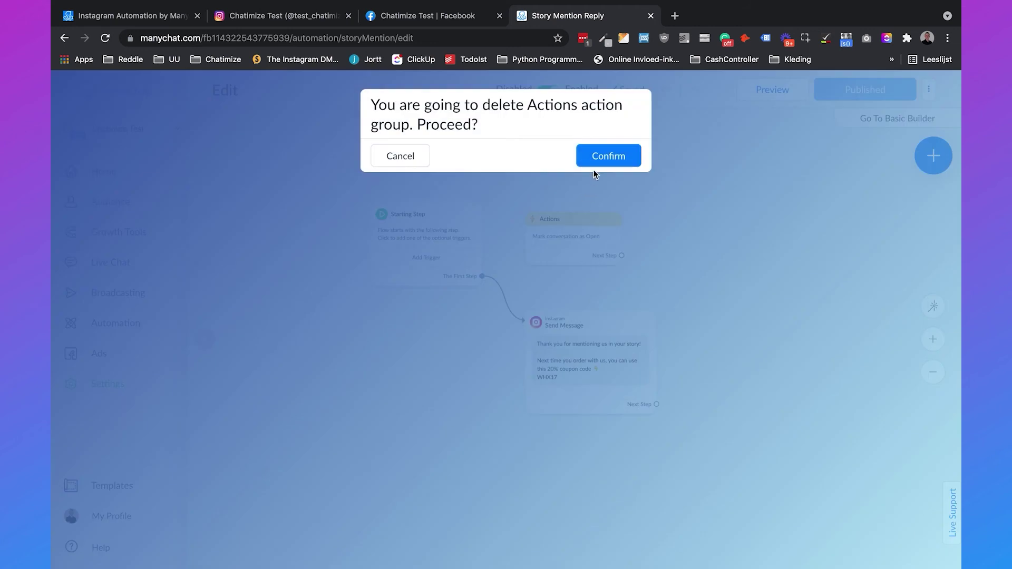
{"action": "left_click", "coordinate": [595, 163]}
{"action": "left_click", "coordinate": [865, 89]}
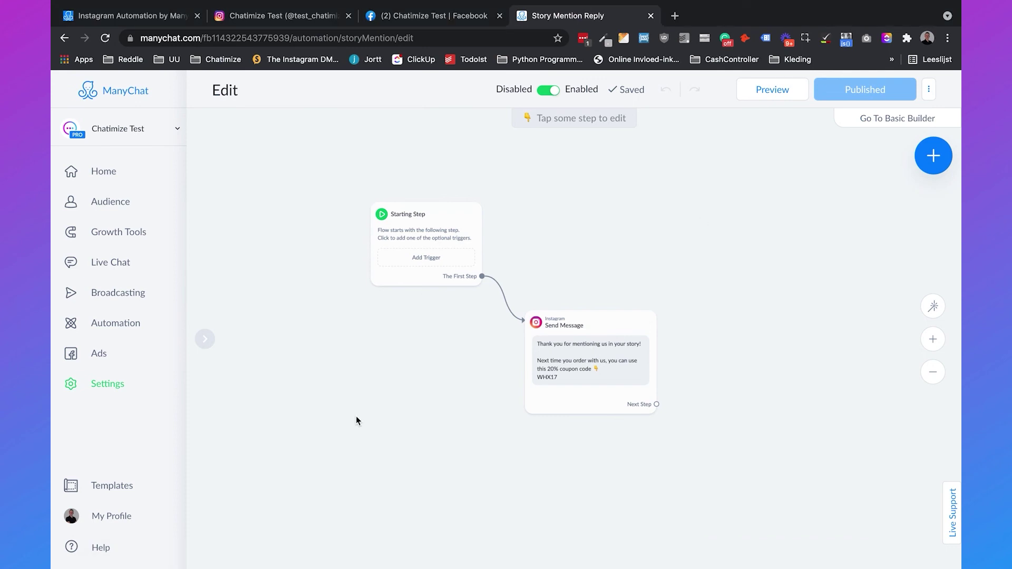
Step: Reach the Instagram channel settings showing Story Mention Reply and Refresh Permissions
{"action": "left_click", "coordinate": [110, 388]}
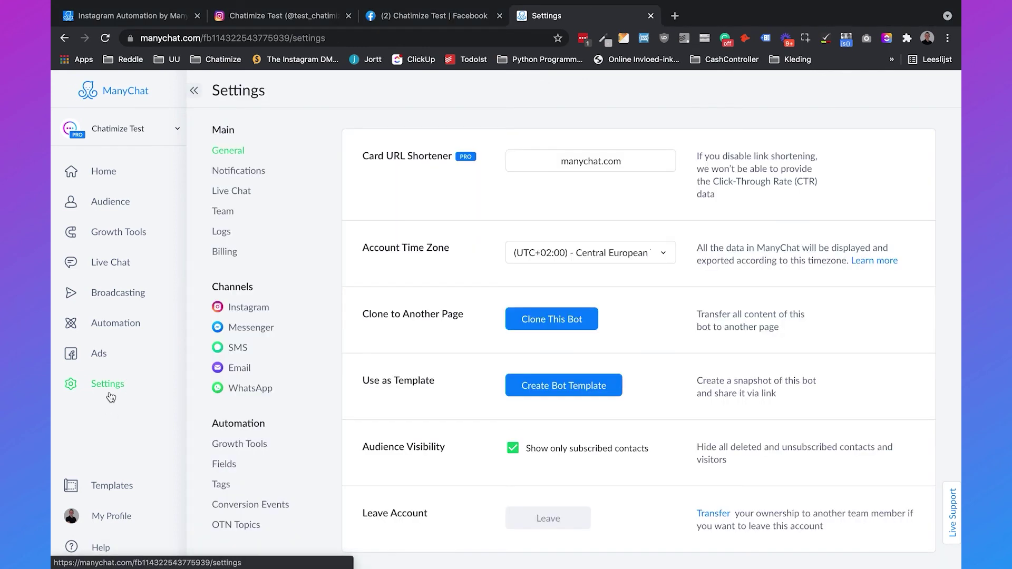
{"action": "left_click", "coordinate": [249, 308]}
{"action": "scroll", "coordinate": [440, 375], "scroll_direction": "down", "scroll_amount": 2}
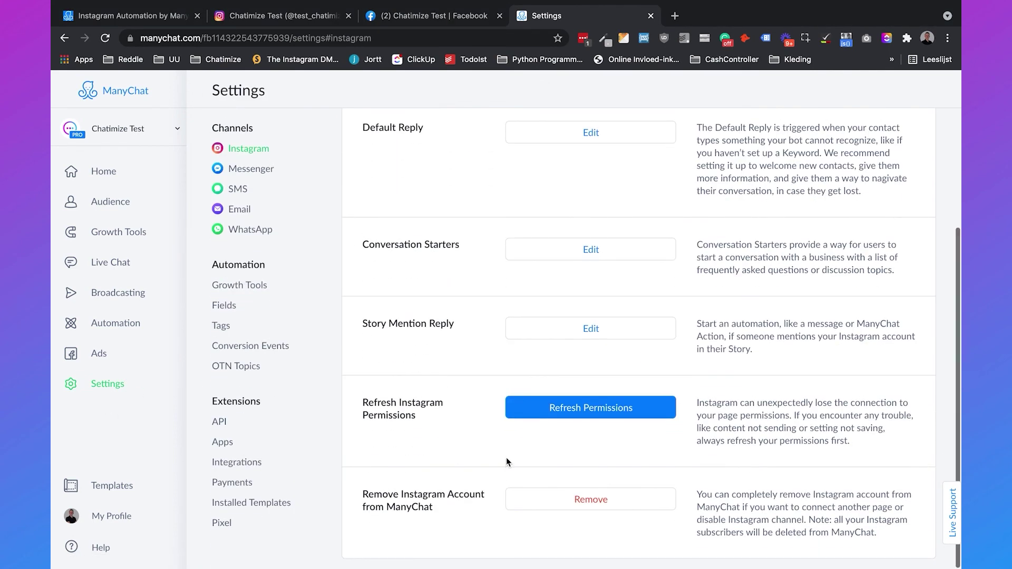